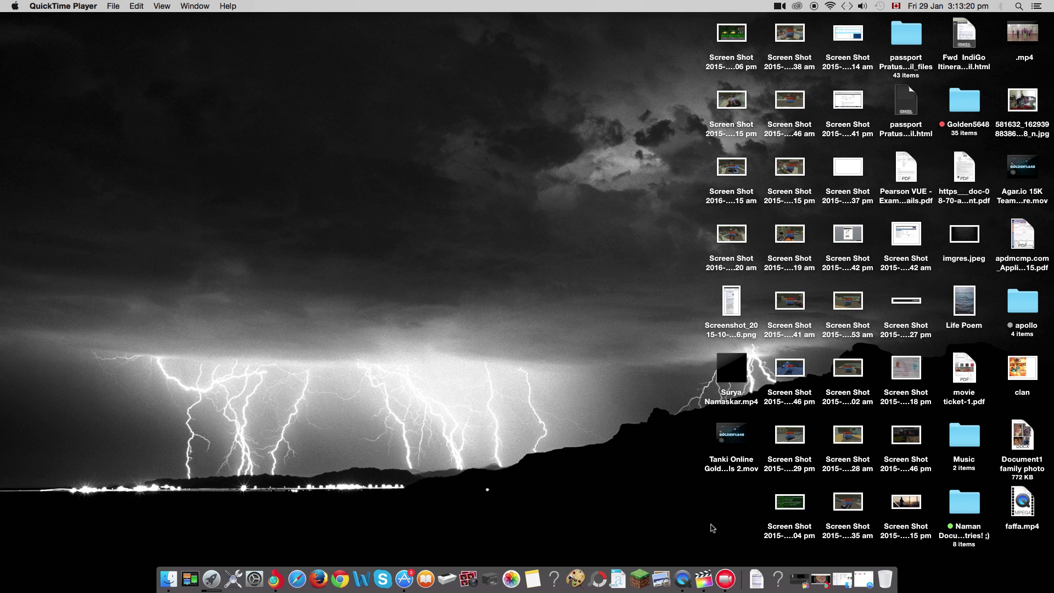
Bring up the Screen Recorder Robot Lite store page in App Store.
click(727, 582)
click(404, 579)
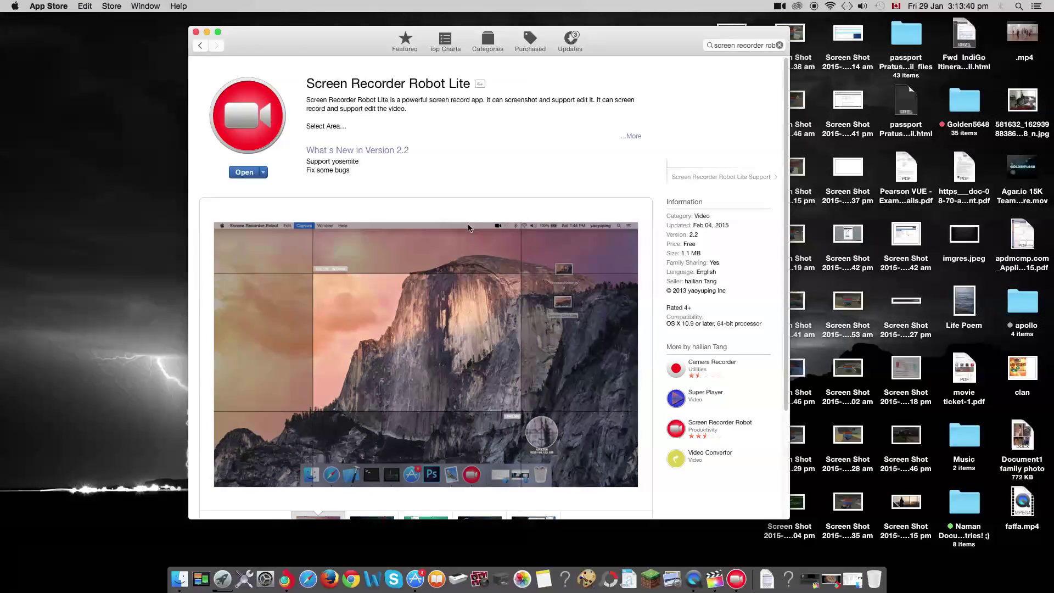
scroll(467, 226, down, 10)
scroll(433, 203, up, 4)
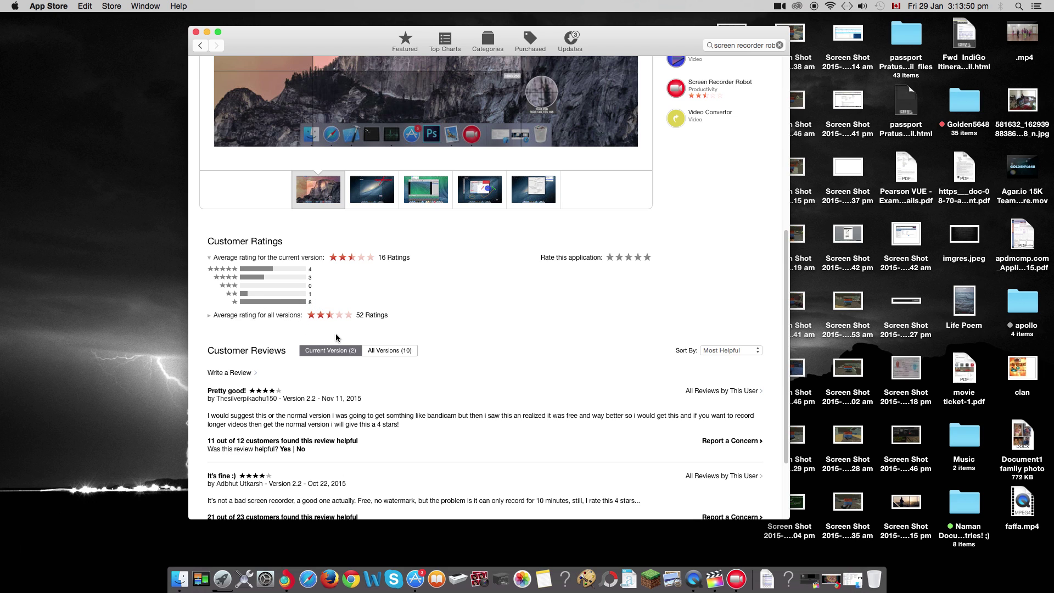
Show reviews from all versions, read them, and return to the page top.
click(371, 351)
scroll(362, 357, down, 2)
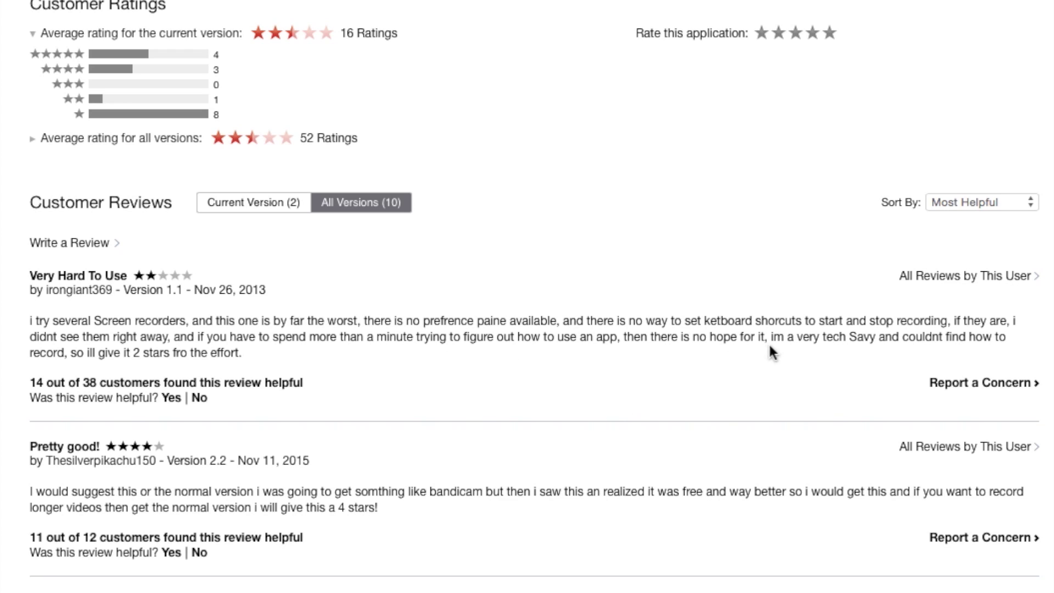
scroll(409, 381, up, 3)
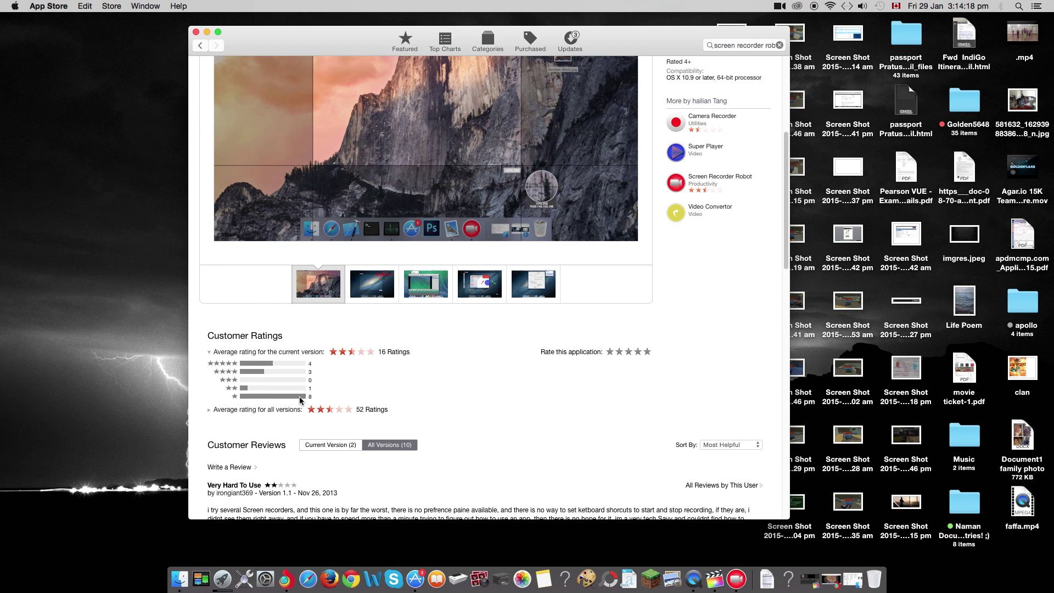
scroll(379, 409, up, 1)
scroll(395, 410, up, 4)
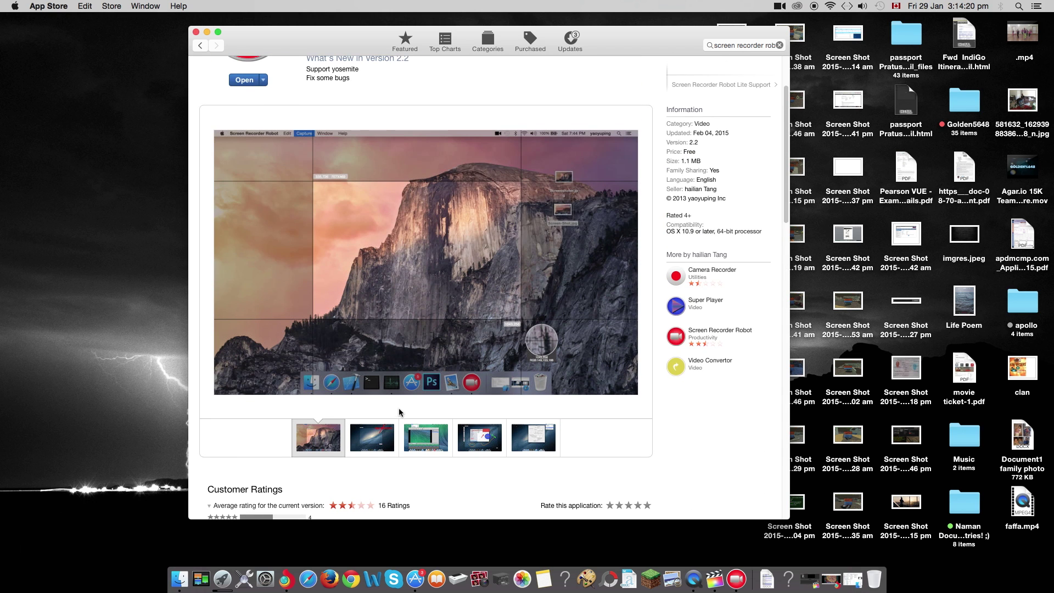
scroll(399, 412, up, 3)
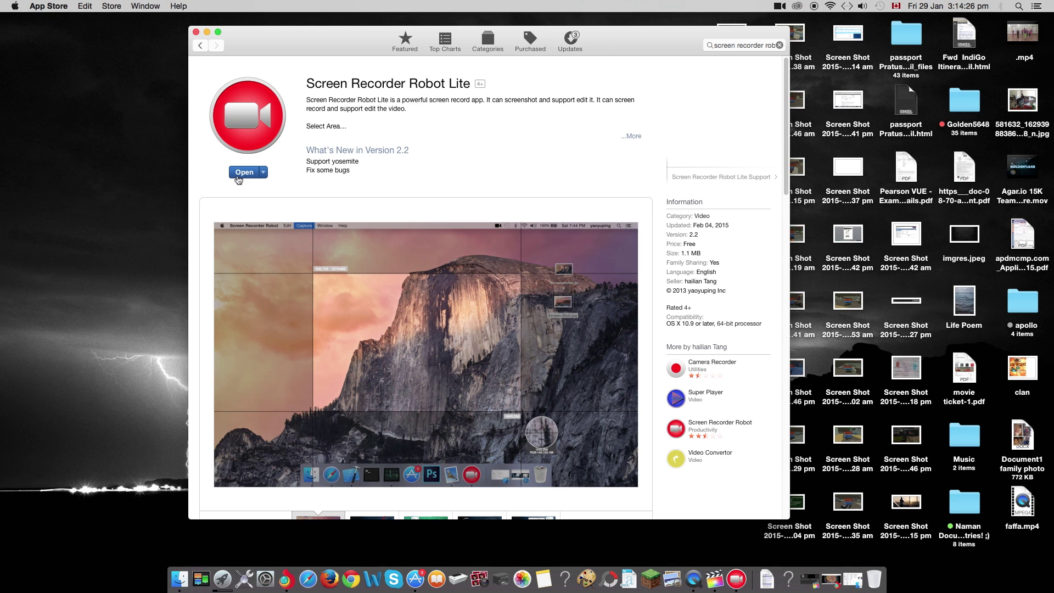
Launch Screen Recorder Robot Lite from Launchpad and open its menu-bar command list.
click(220, 579)
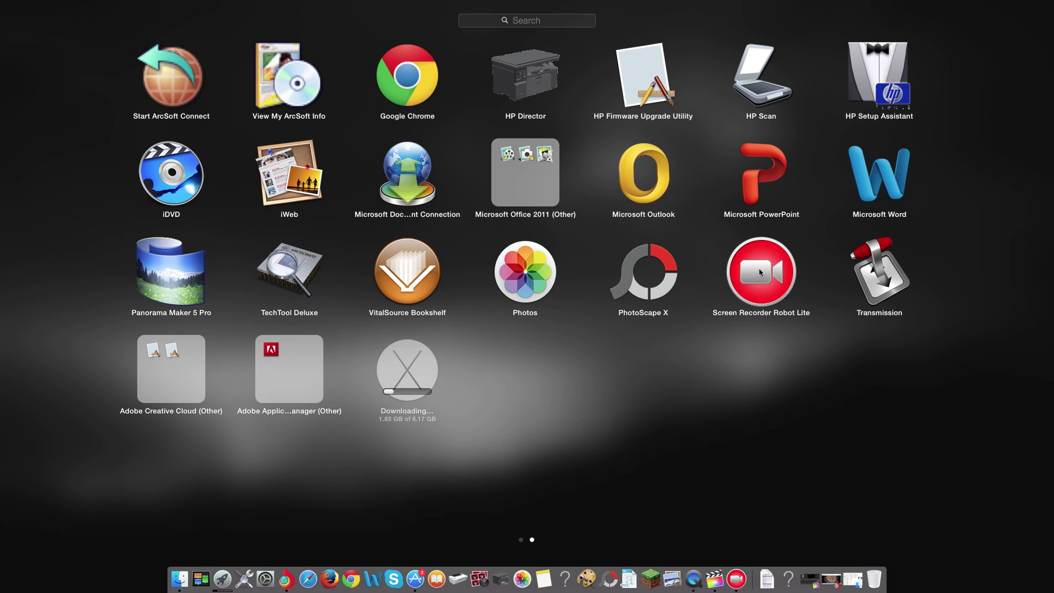
click(760, 273)
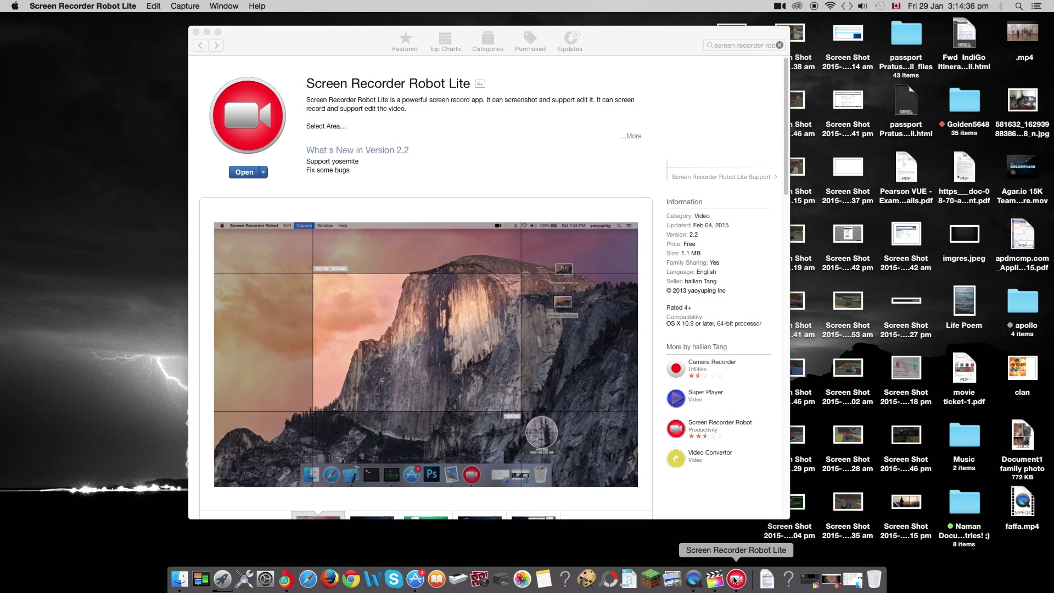
scroll(633, 453, down, 3)
scroll(632, 453, down, 2)
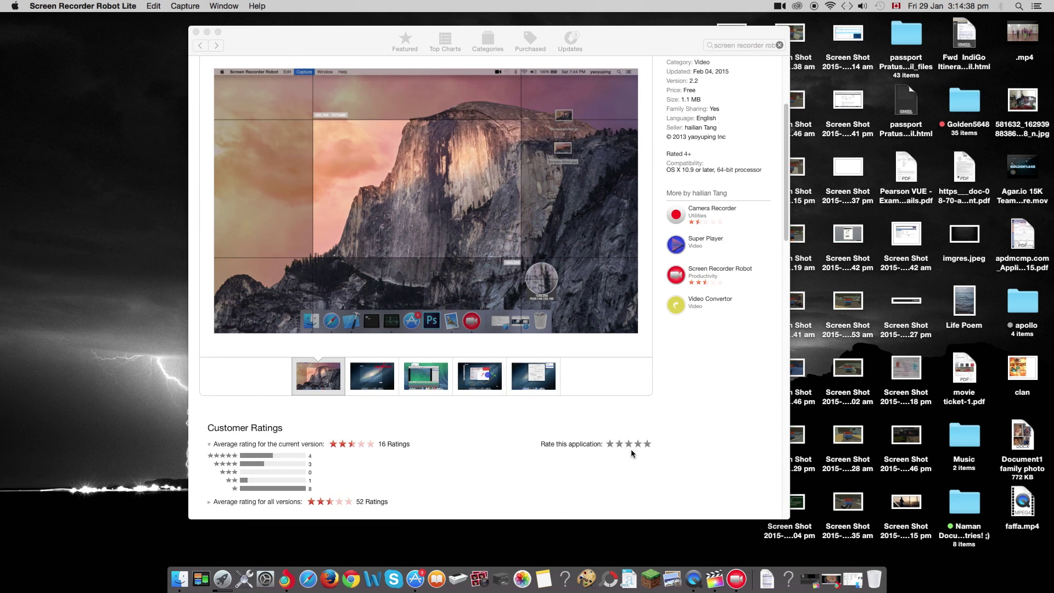
scroll(633, 453, up, 5)
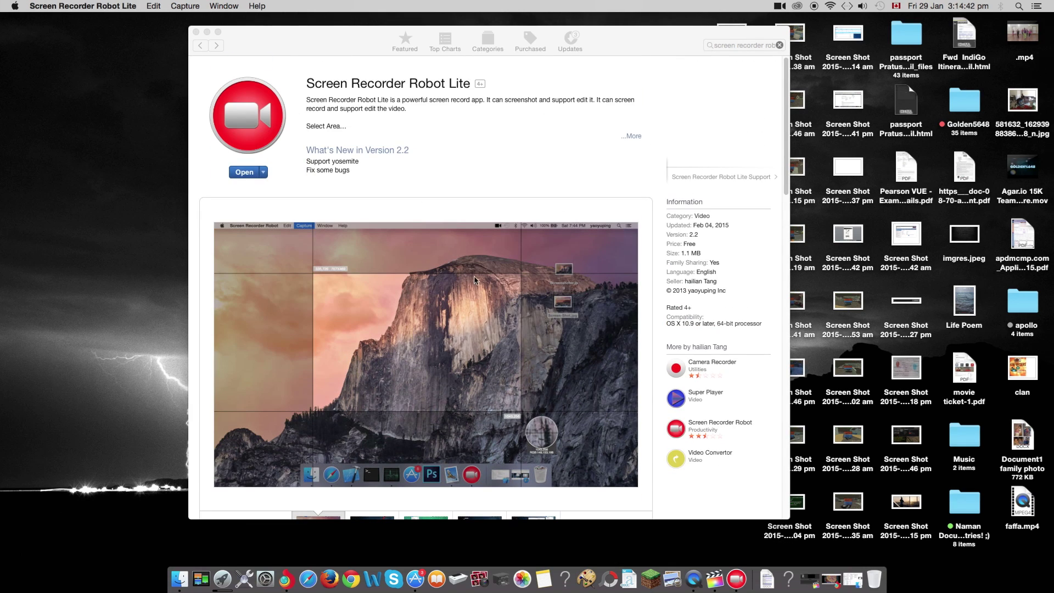
scroll(474, 279, down, 4)
scroll(439, 494, down, 2)
scroll(439, 494, down, 3)
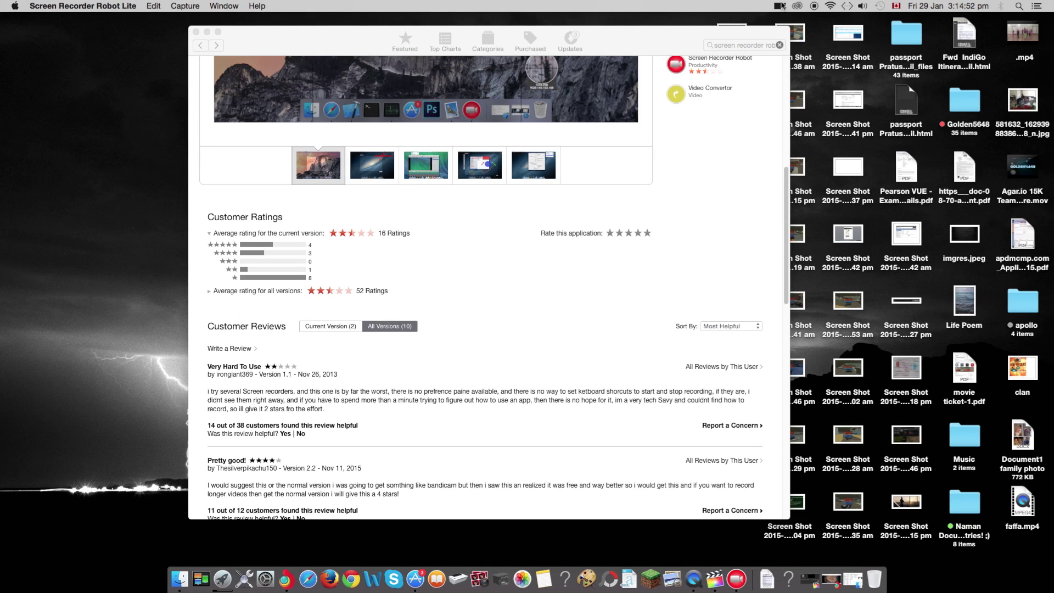
click(781, 6)
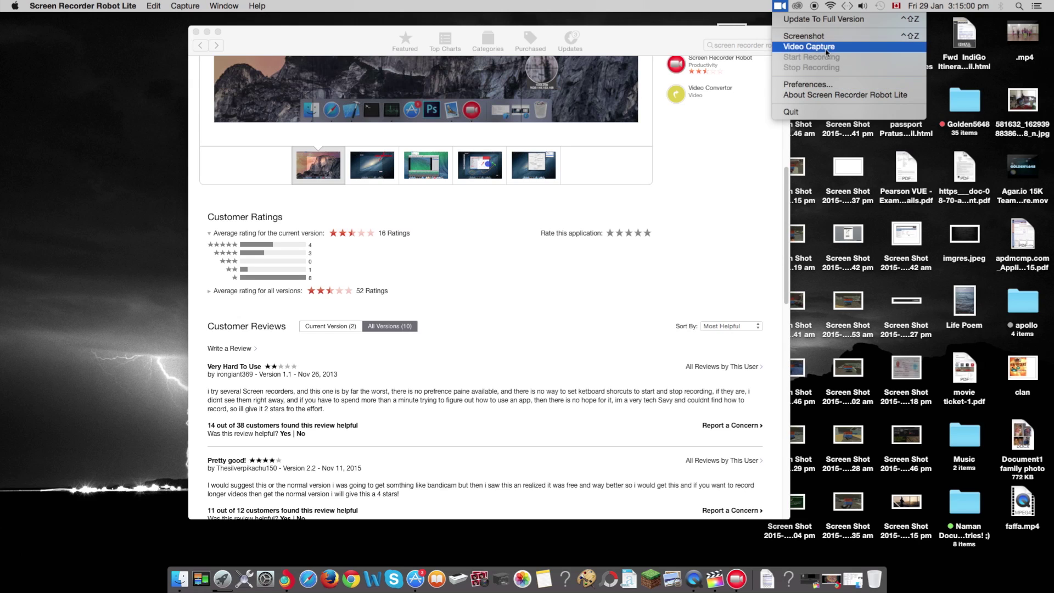
Open the recorder's preferences and keep the maximum frame rate at 30 fps.
click(823, 86)
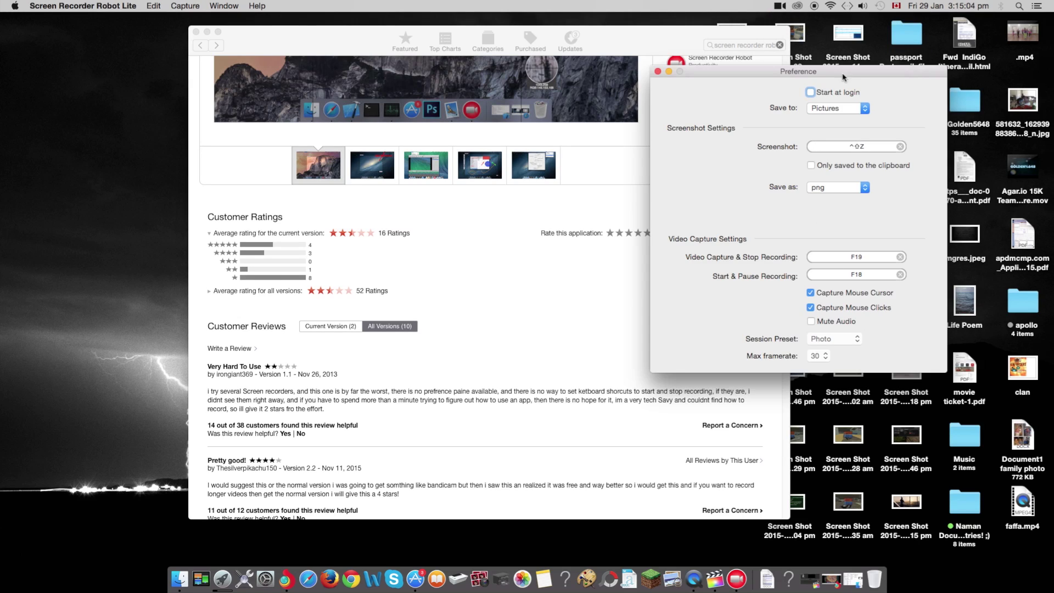
drag(842, 78, 558, 110)
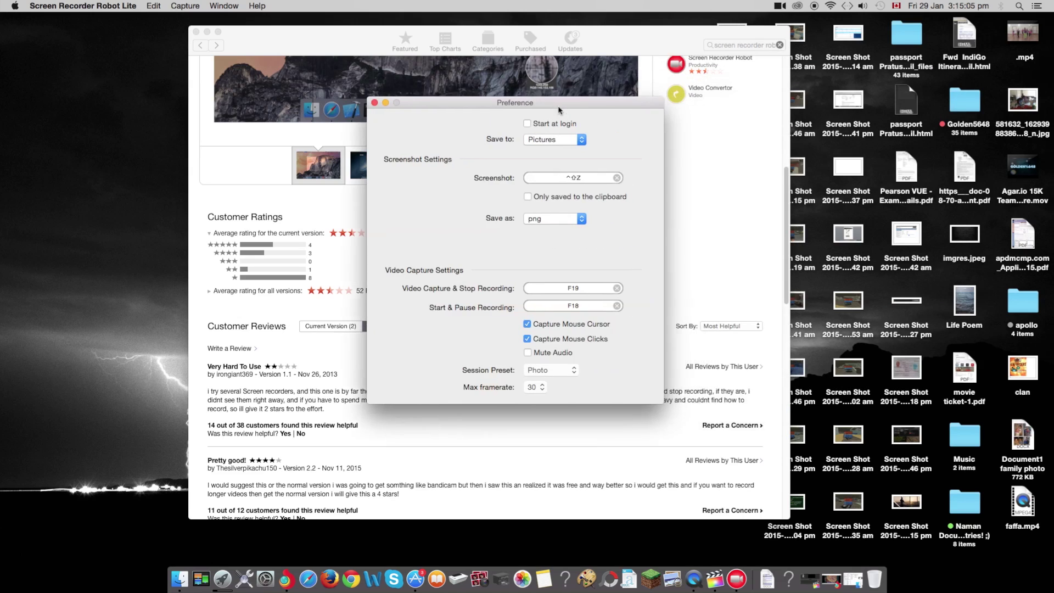
click(532, 393)
click(531, 391)
Keep captures saving to Pictures and close the Preference window.
mouse_move(492, 101)
mouse_down()
mouse_move(706, 62)
mouse_move(712, 34)
mouse_move(594, 105)
mouse_up()
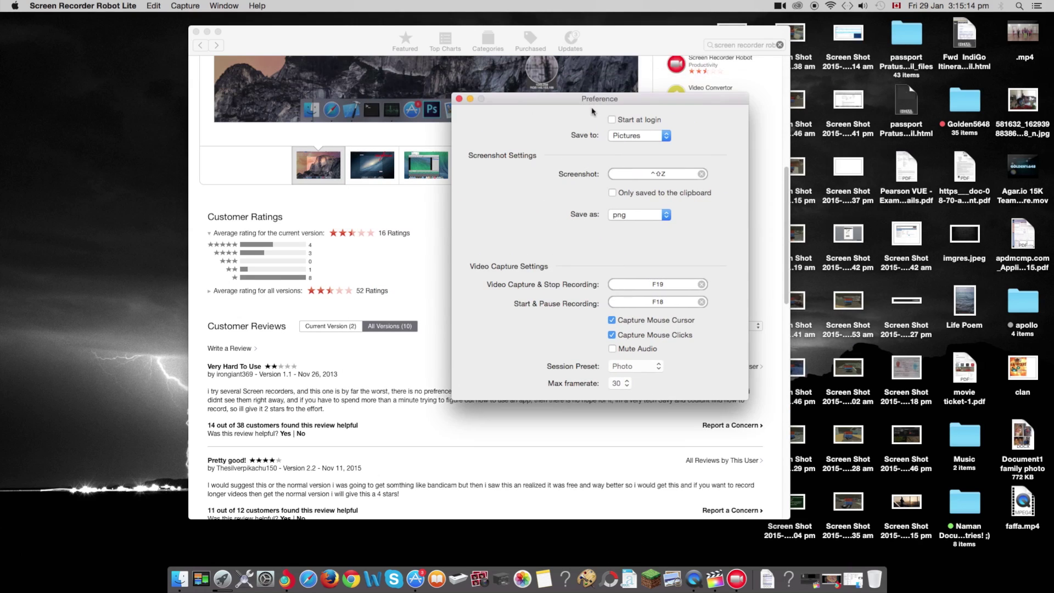
click(640, 137)
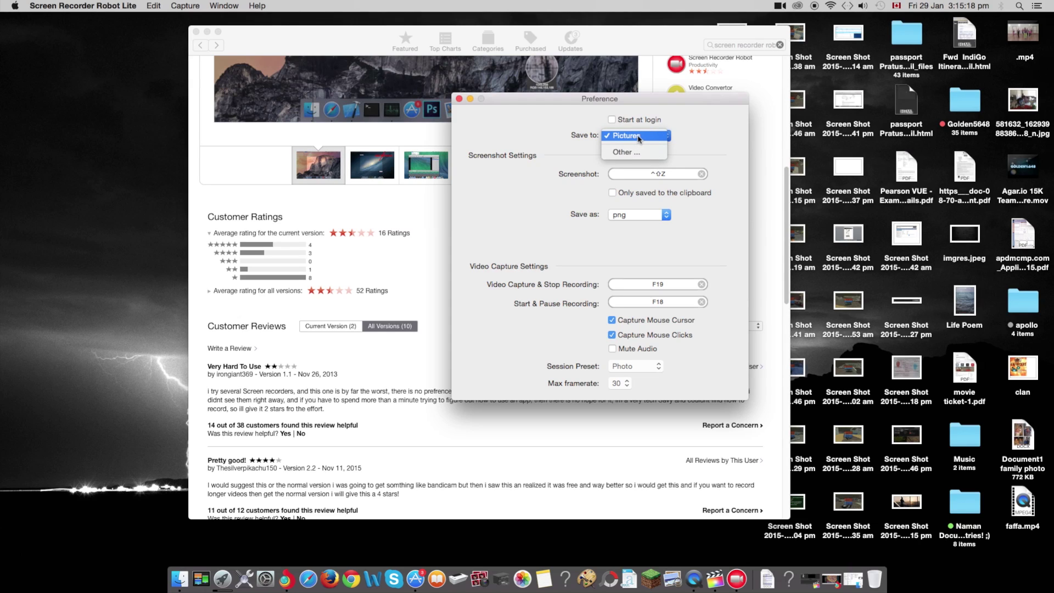
click(639, 137)
click(459, 99)
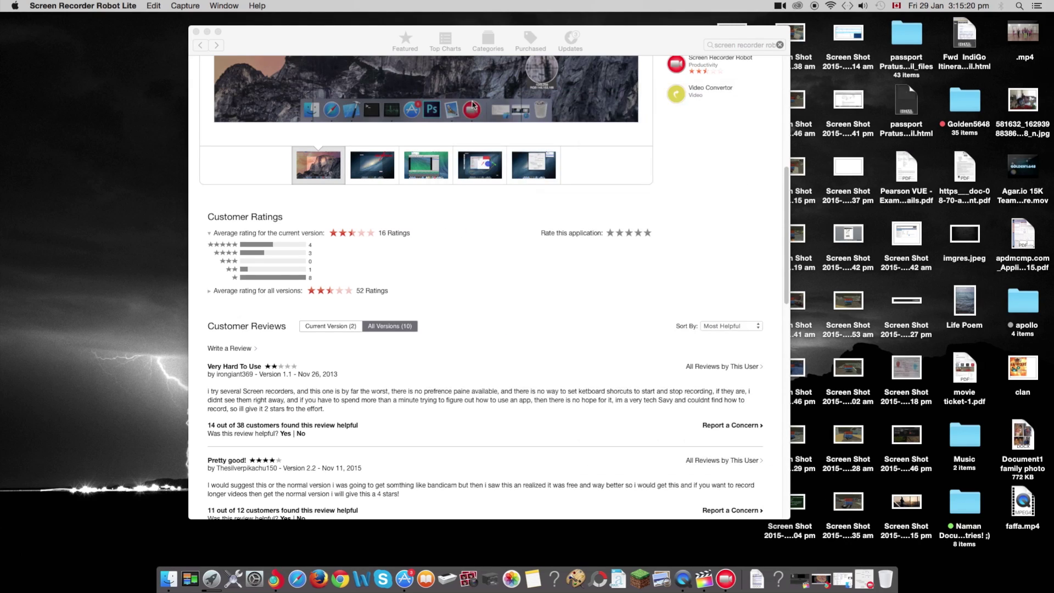
Start a video capture with the capture area expanded to the whole screen.
click(778, 4)
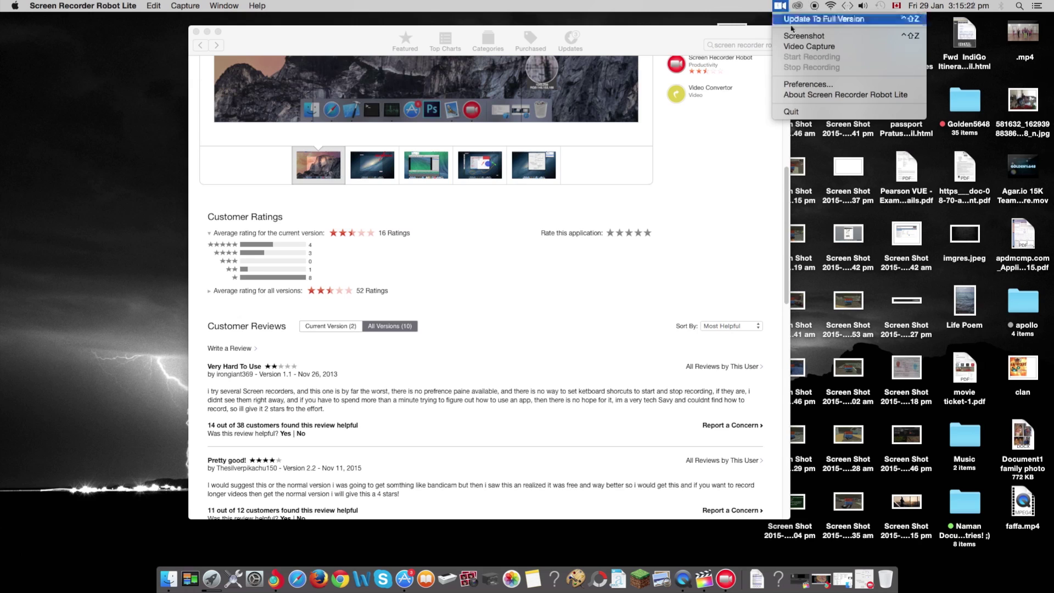
click(813, 48)
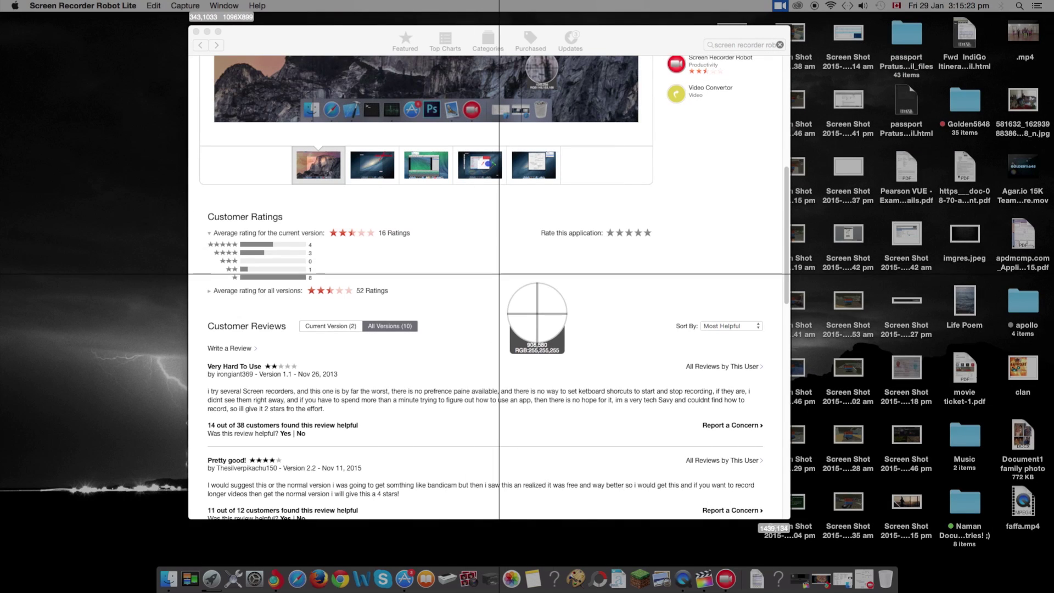
click(499, 274)
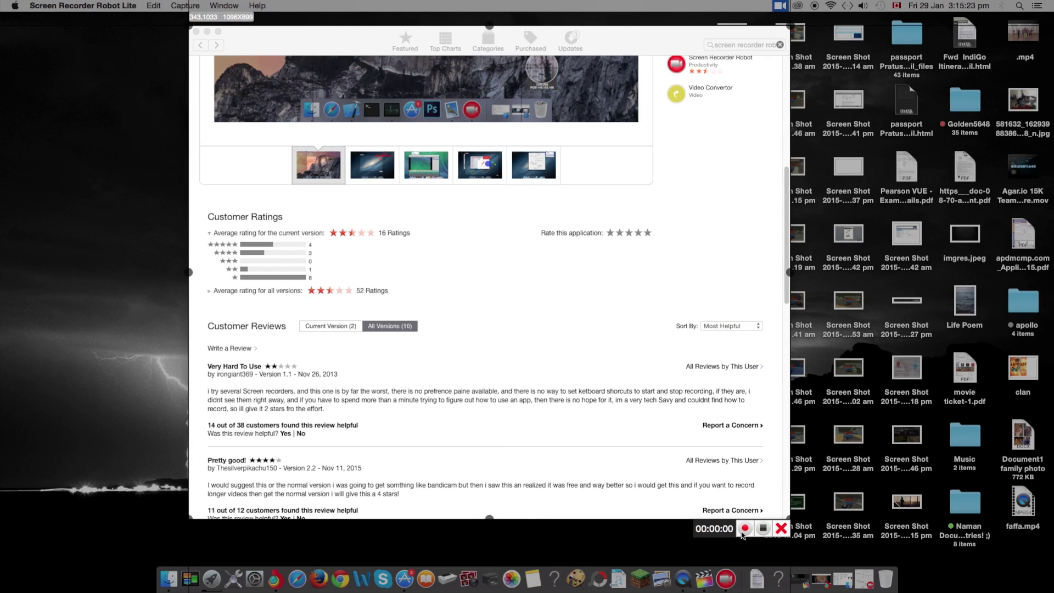
drag(637, 238, 852, 171)
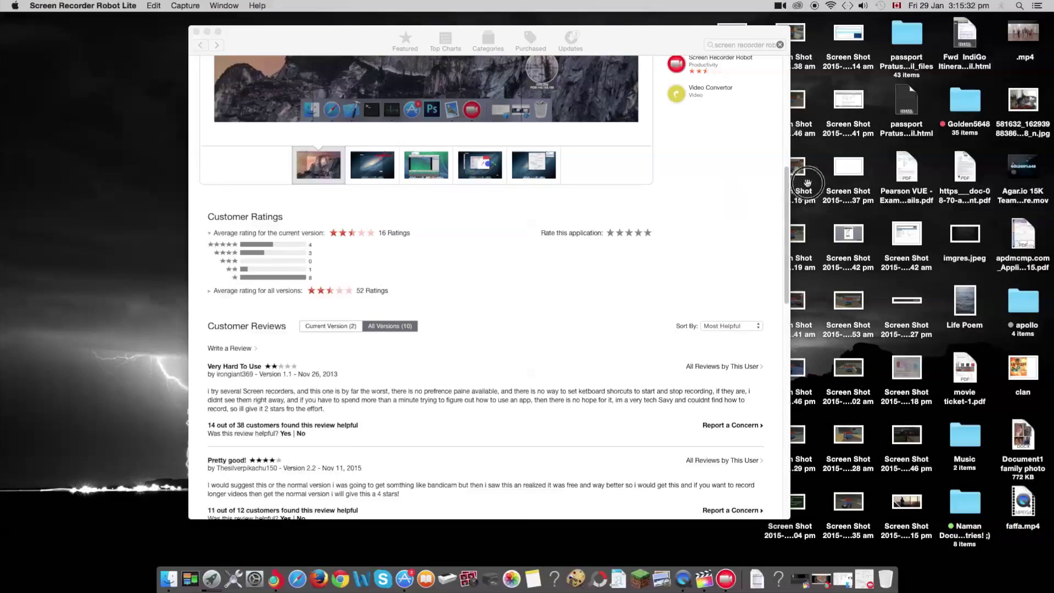
drag(452, 493, 1, 592)
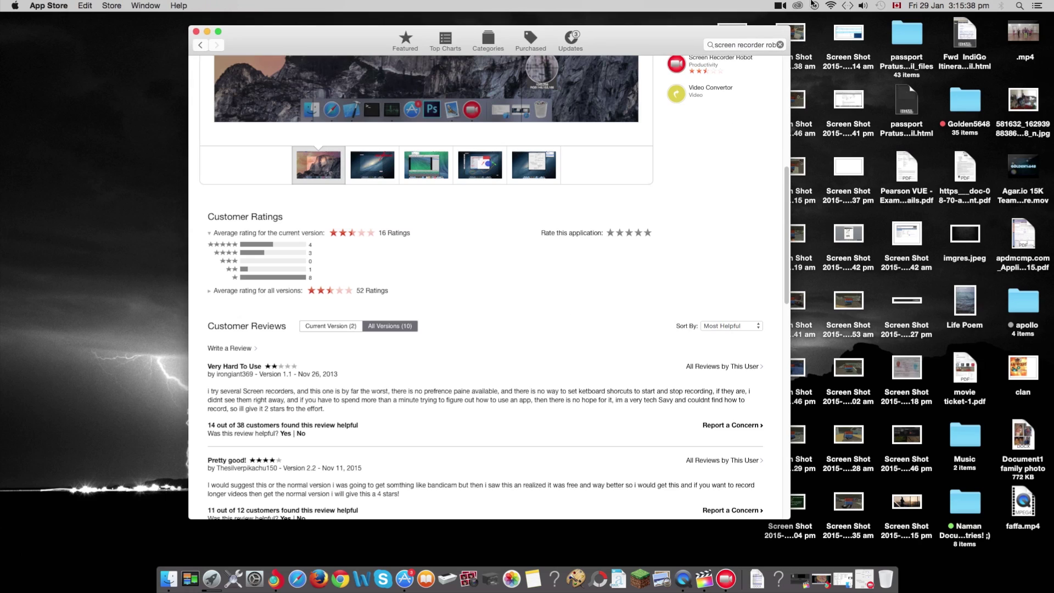
click(779, 5)
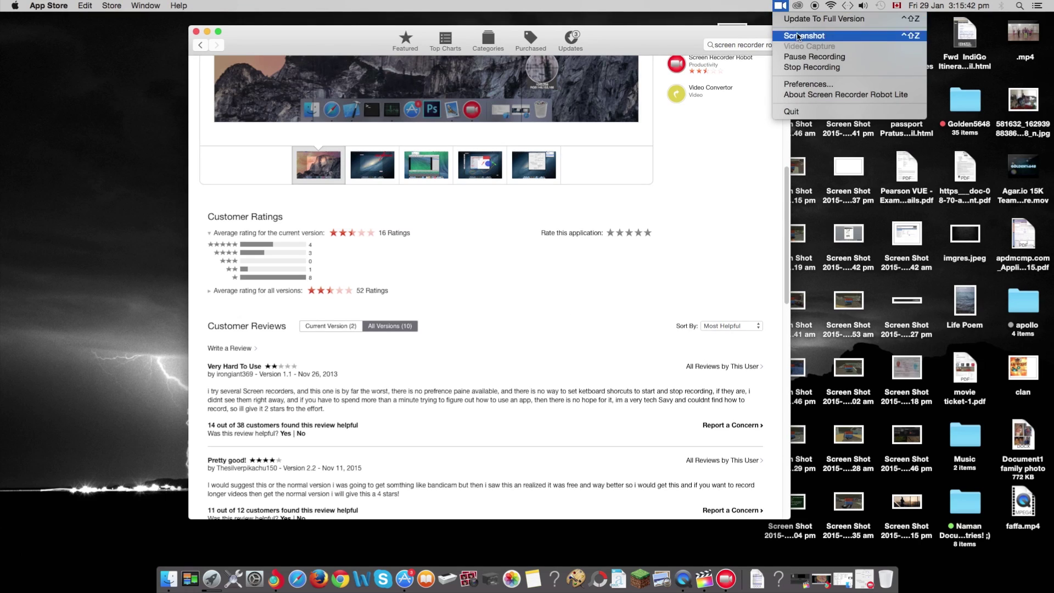
Stop recording, dismiss the lite-version time-limit notice, and position the editor showing the new clip.
click(822, 72)
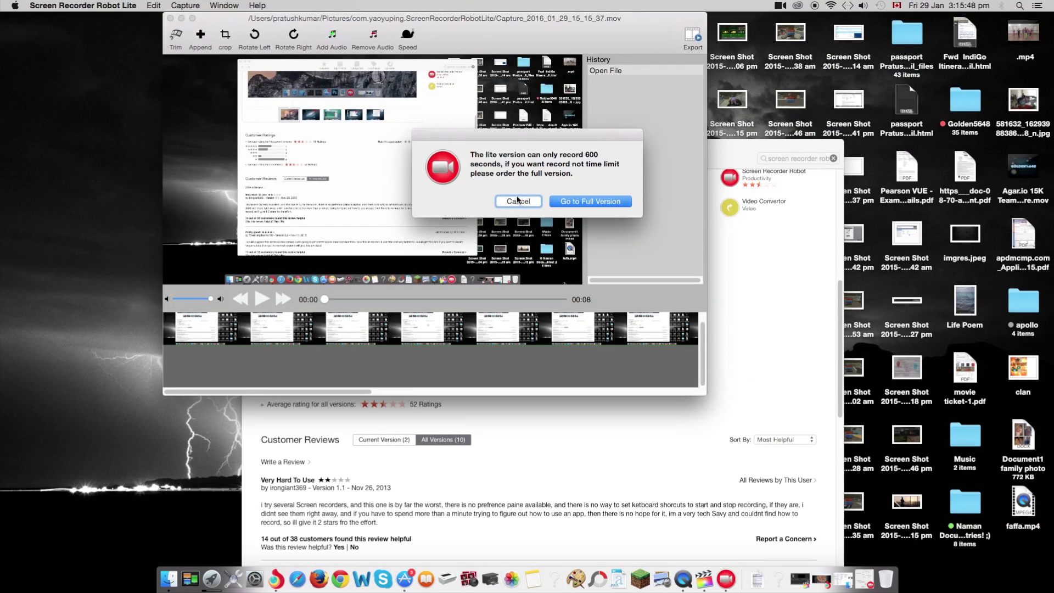
click(516, 202)
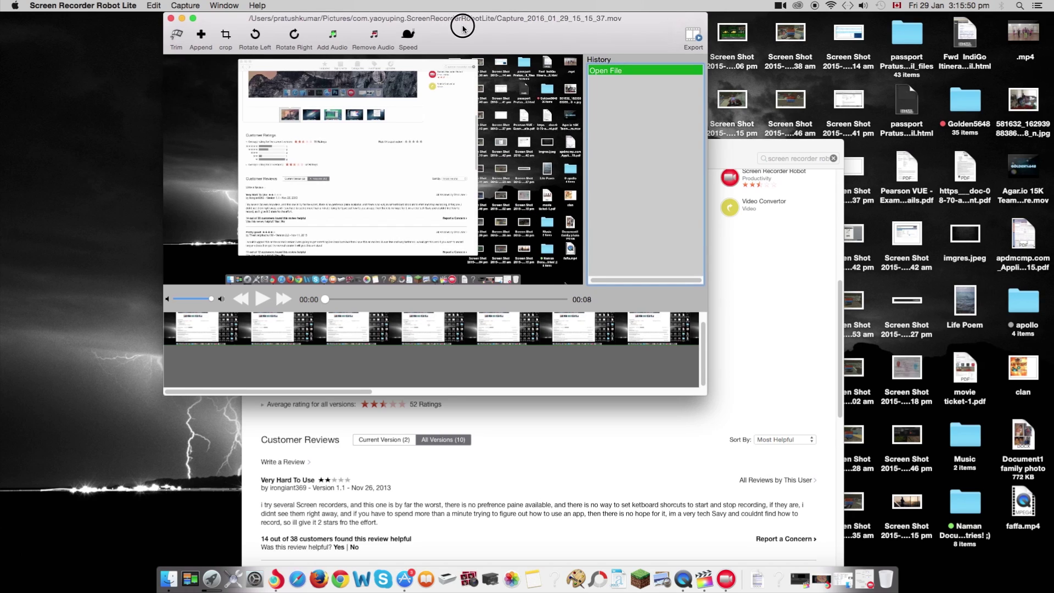
mouse_move(458, 26)
mouse_down()
mouse_move(538, 40)
mouse_move(529, 53)
mouse_up()
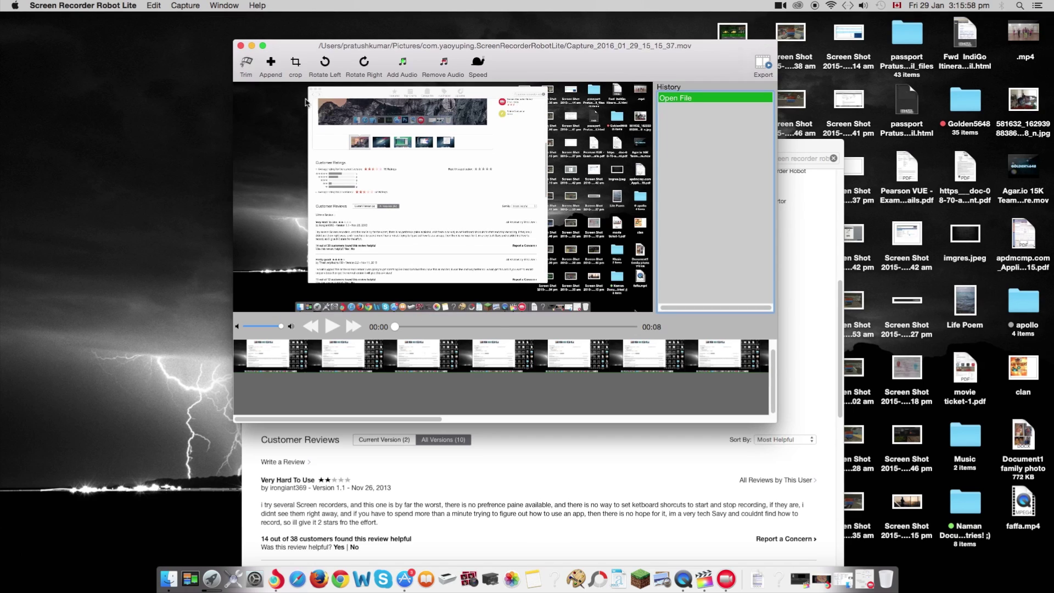
Close the recorder window, confirm captures save to Pictures, and bring App Store forward.
click(240, 47)
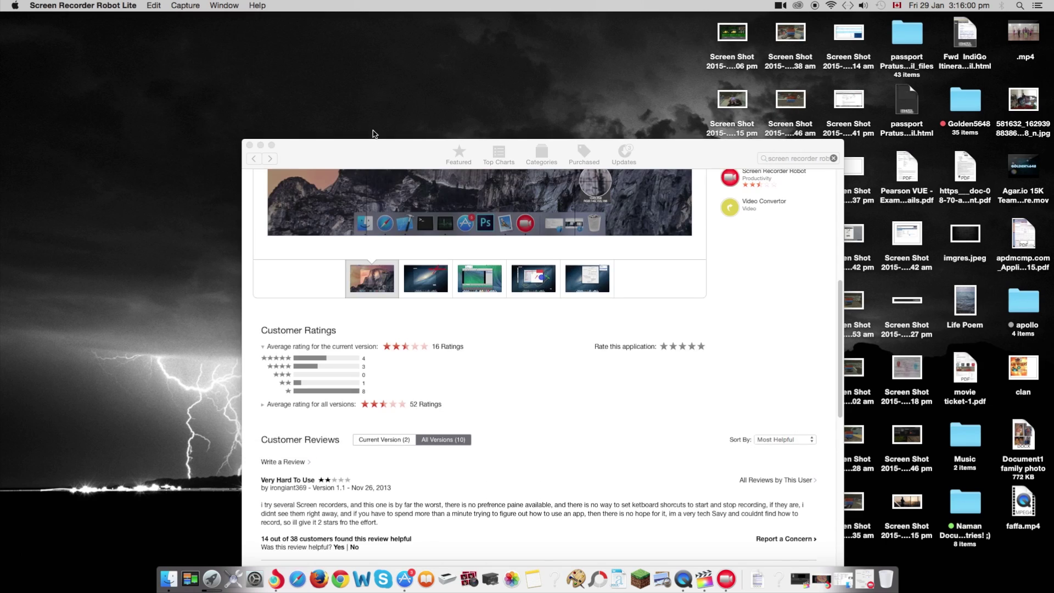
drag(386, 158, 383, 39)
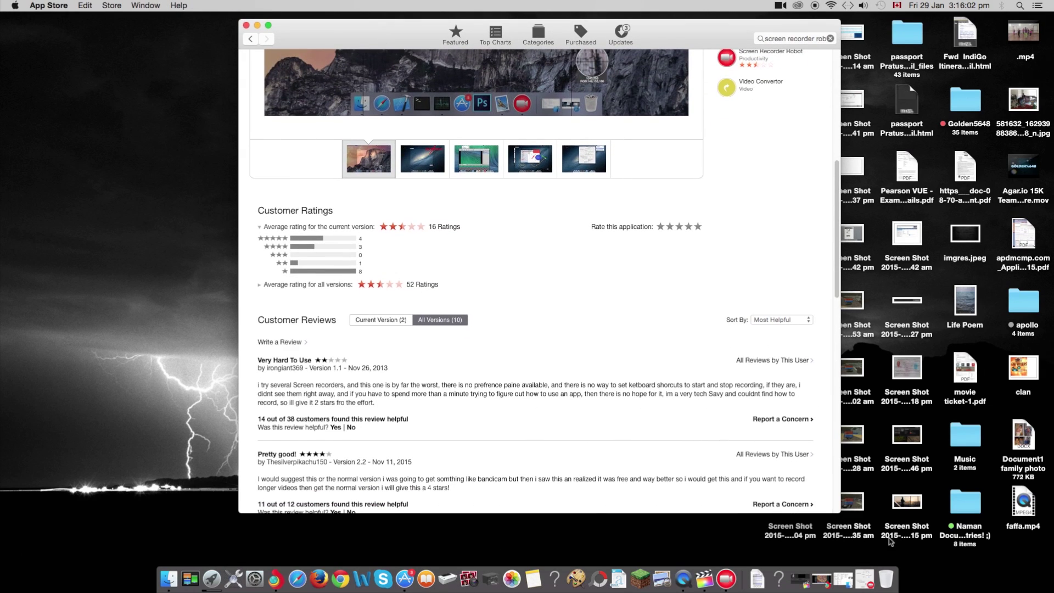
click(861, 583)
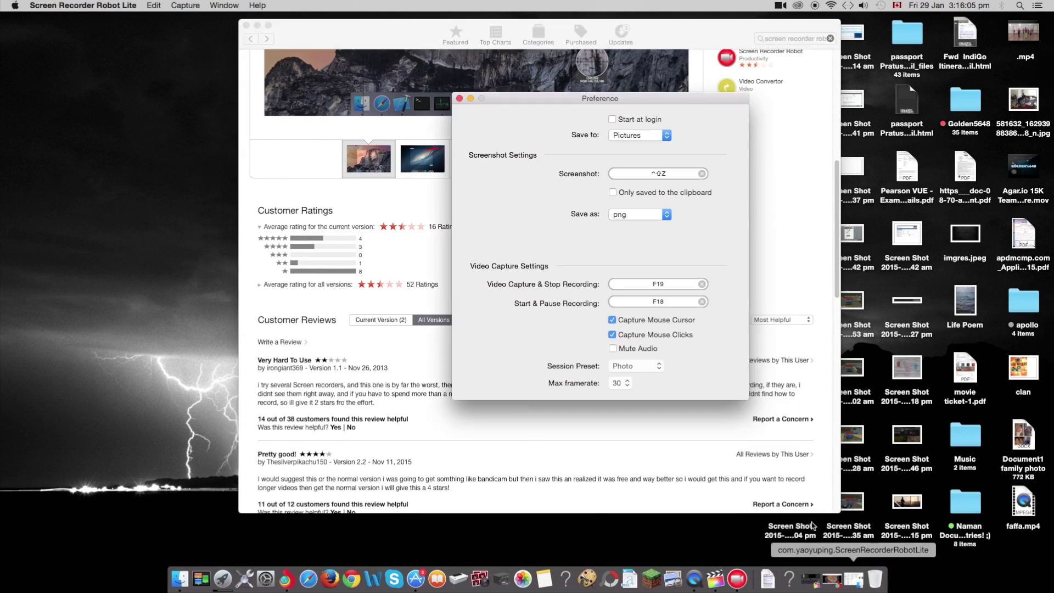
click(635, 136)
click(379, 352)
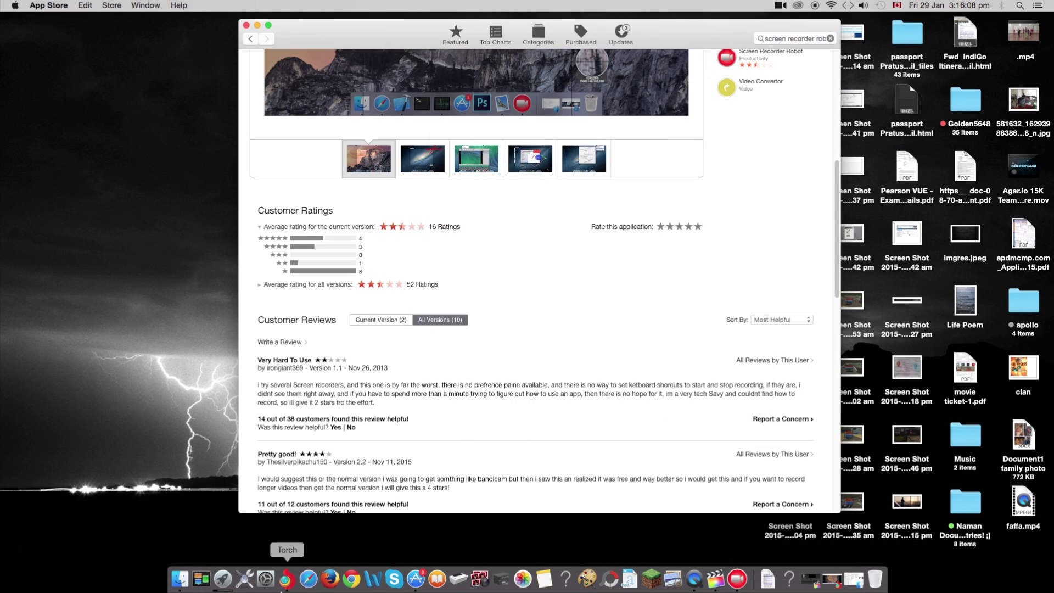
click(182, 580)
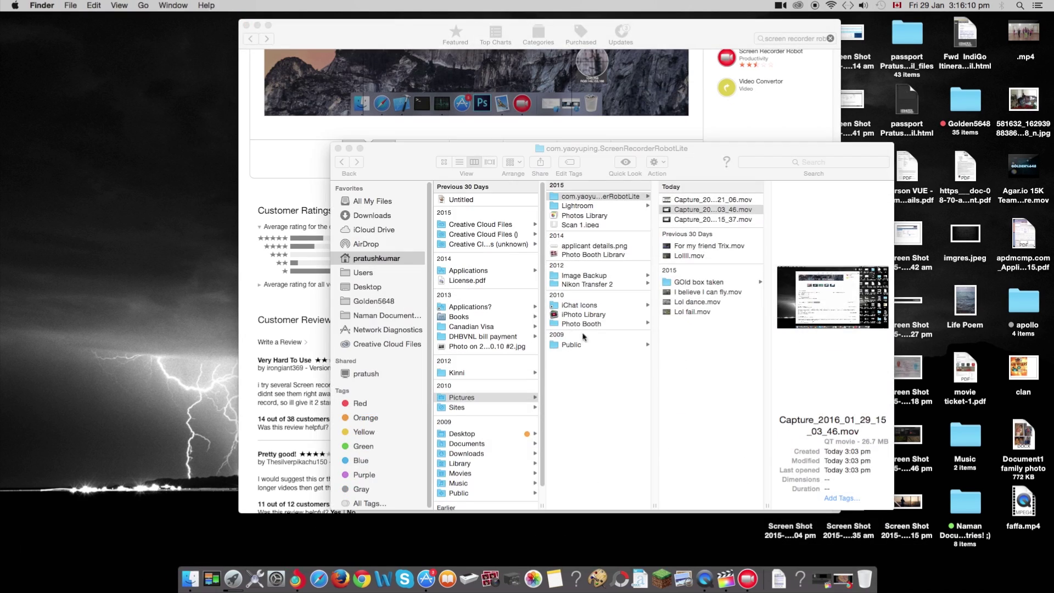
click(588, 196)
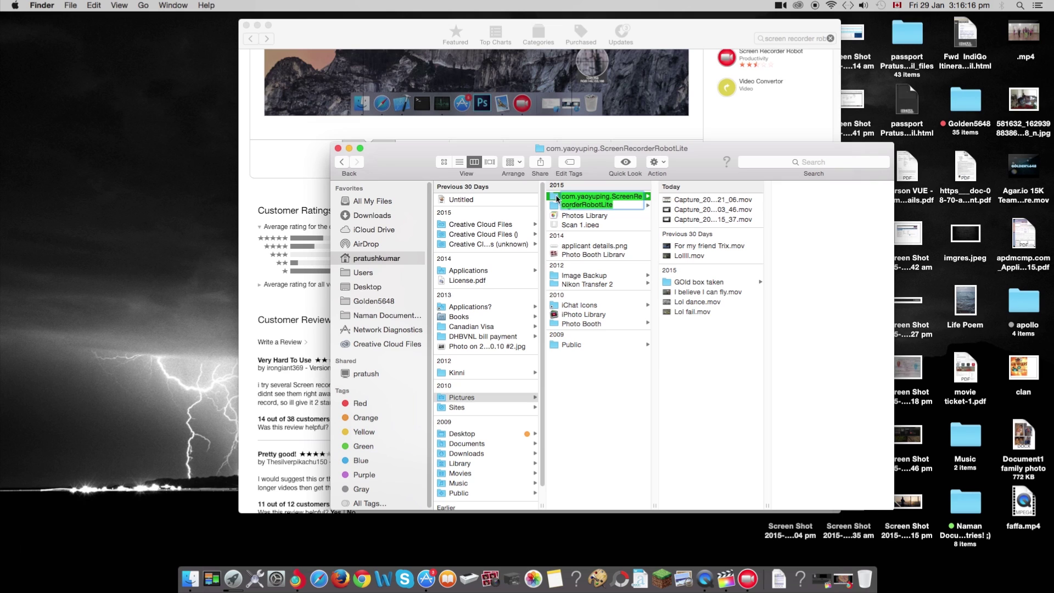
click(557, 199)
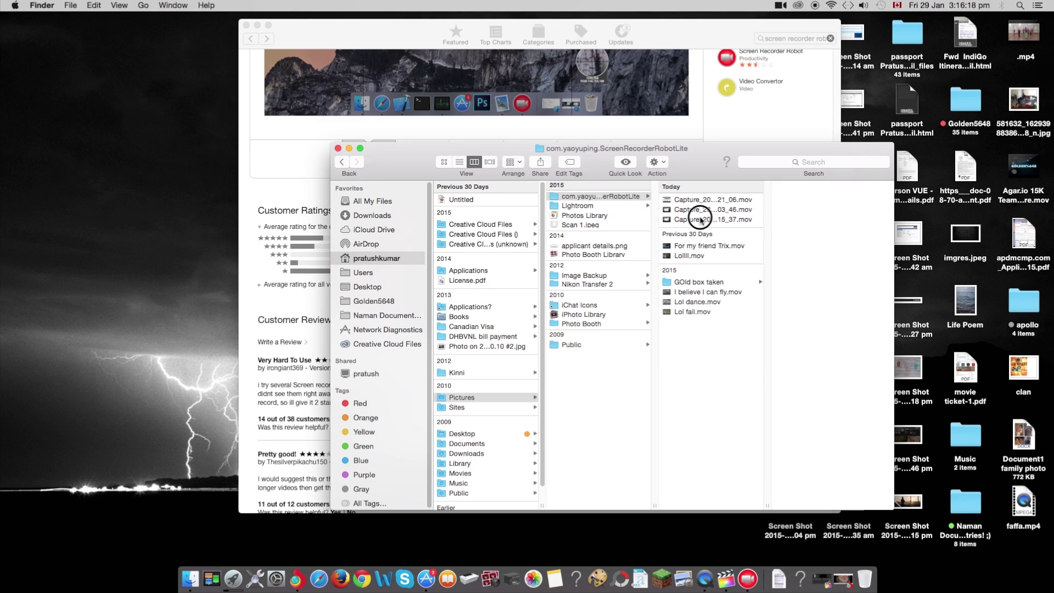
click(701, 210)
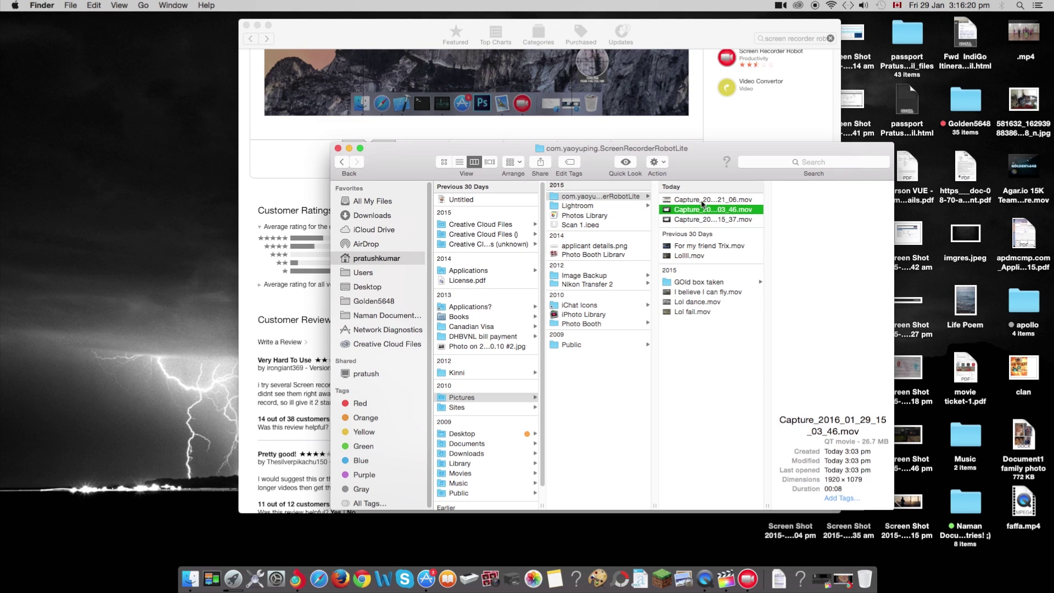
click(701, 200)
click(700, 211)
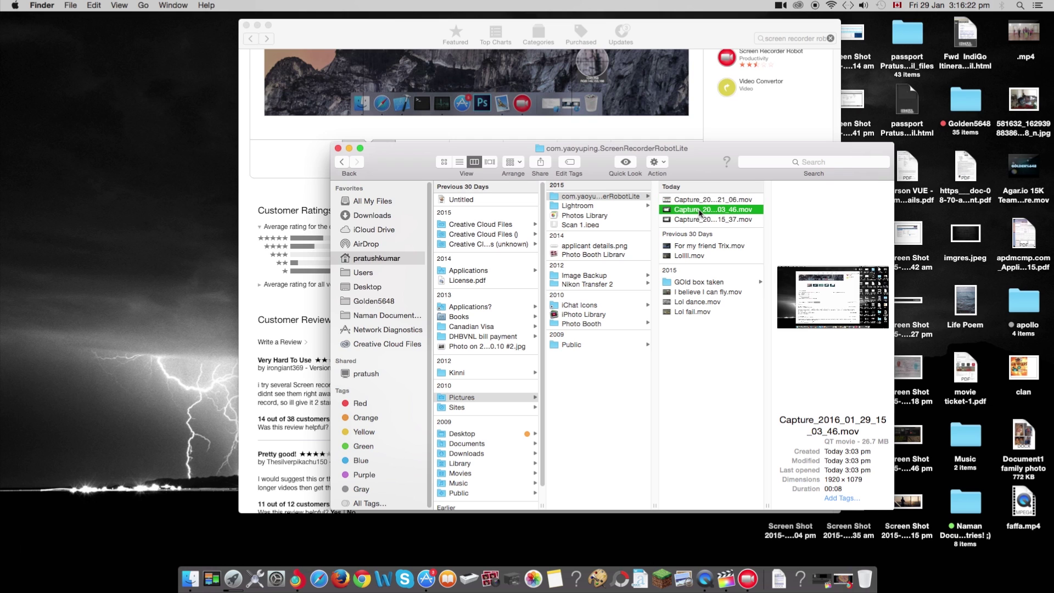
click(690, 220)
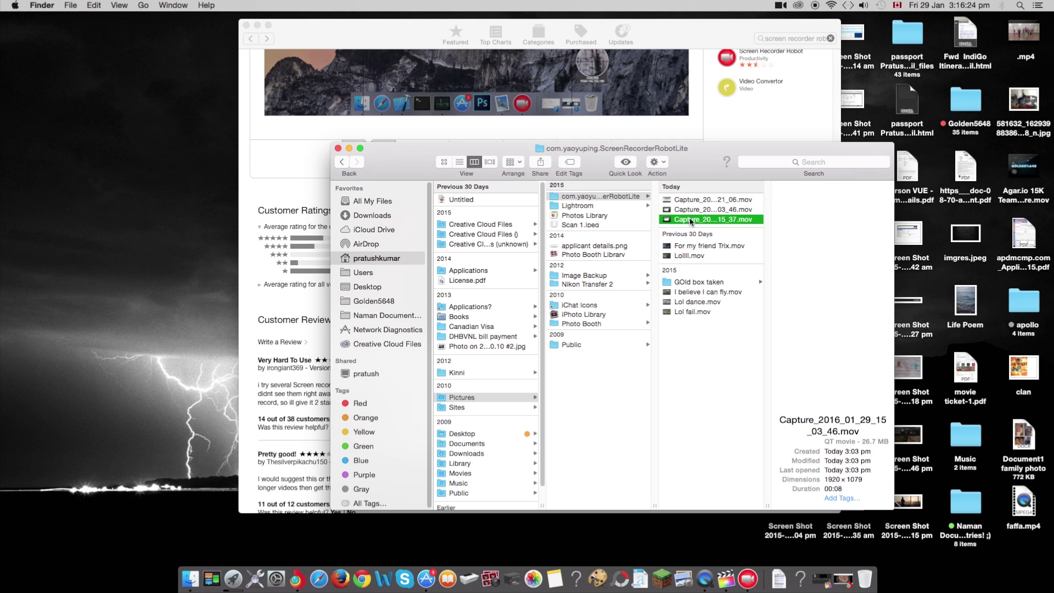
key(space)
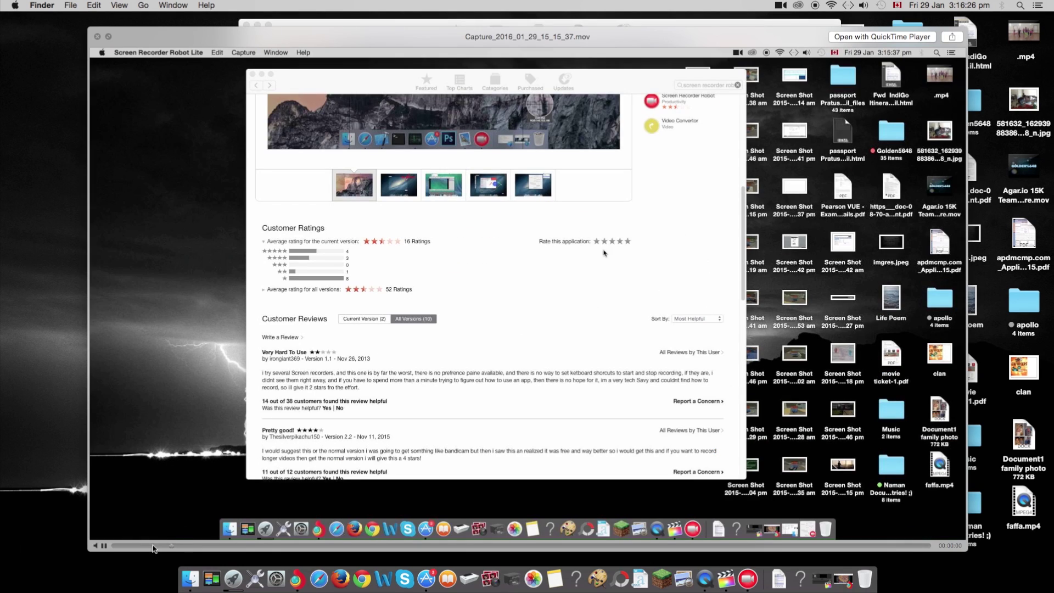
drag(165, 547, 964, 540)
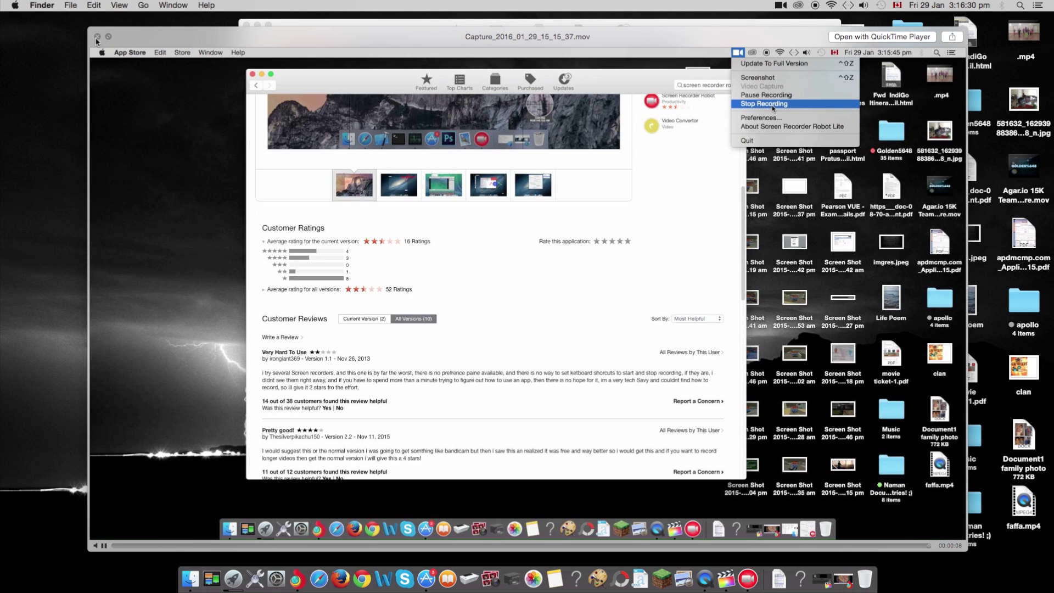
click(96, 38)
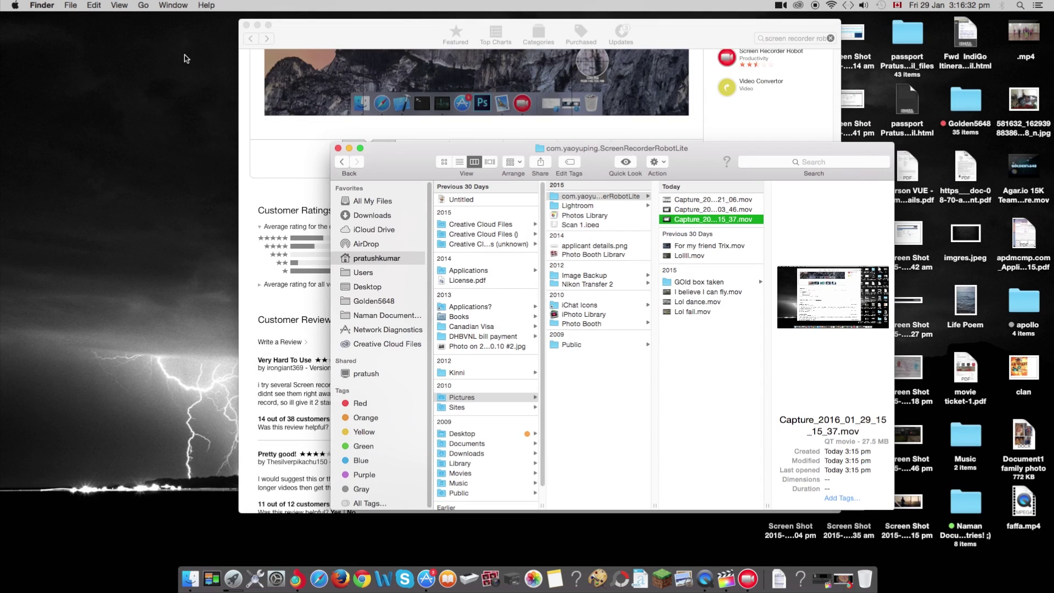
drag(377, 165, 329, 155)
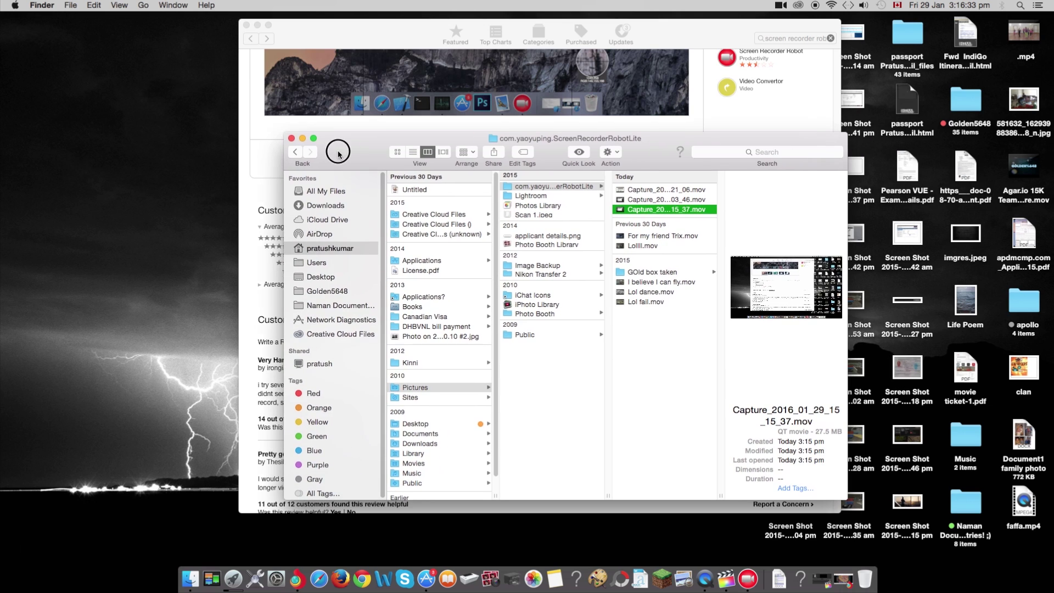
click(291, 137)
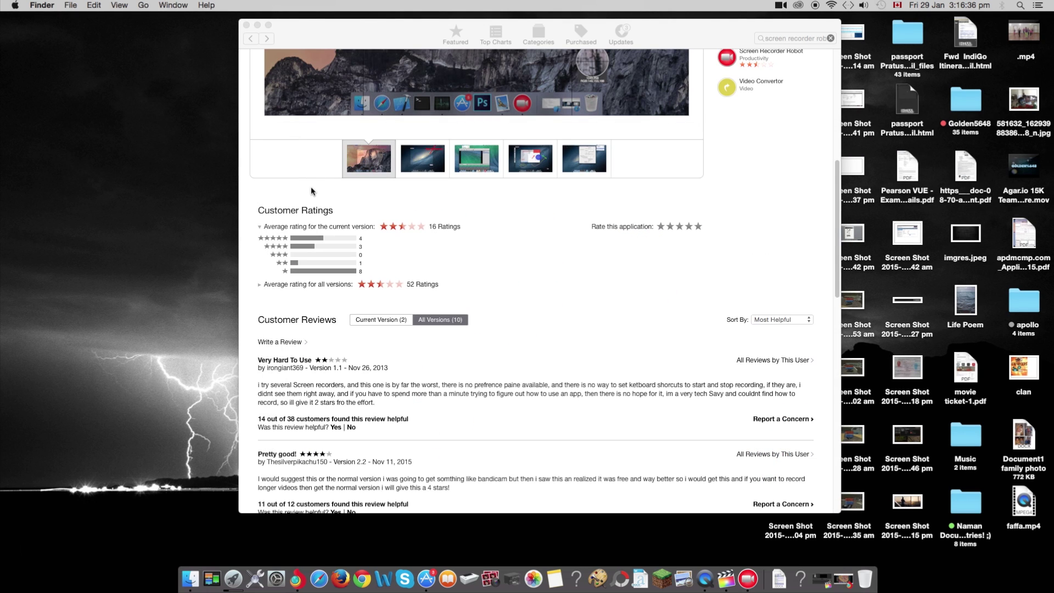
scroll(311, 187, up, 5)
scroll(329, 208, up, 3)
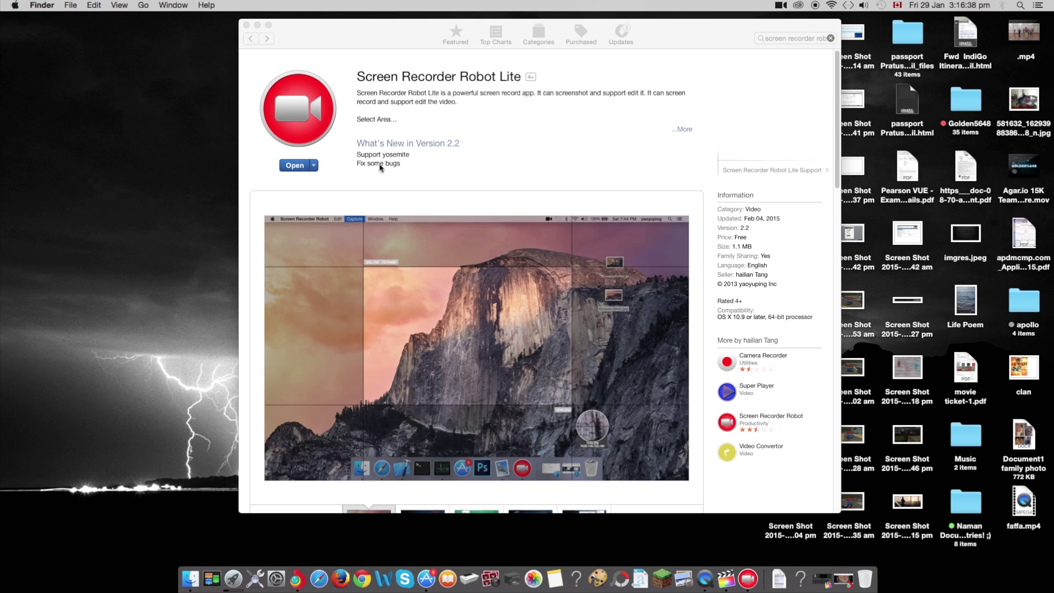
click(579, 183)
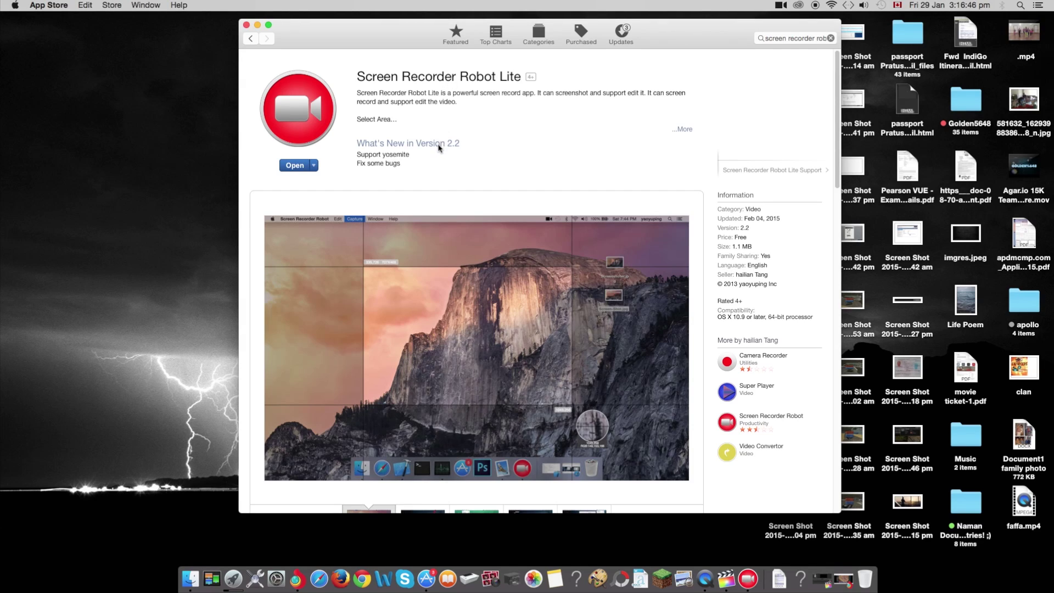
scroll(438, 149, down, 2)
scroll(437, 157, up, 2)
scroll(442, 149, down, 2)
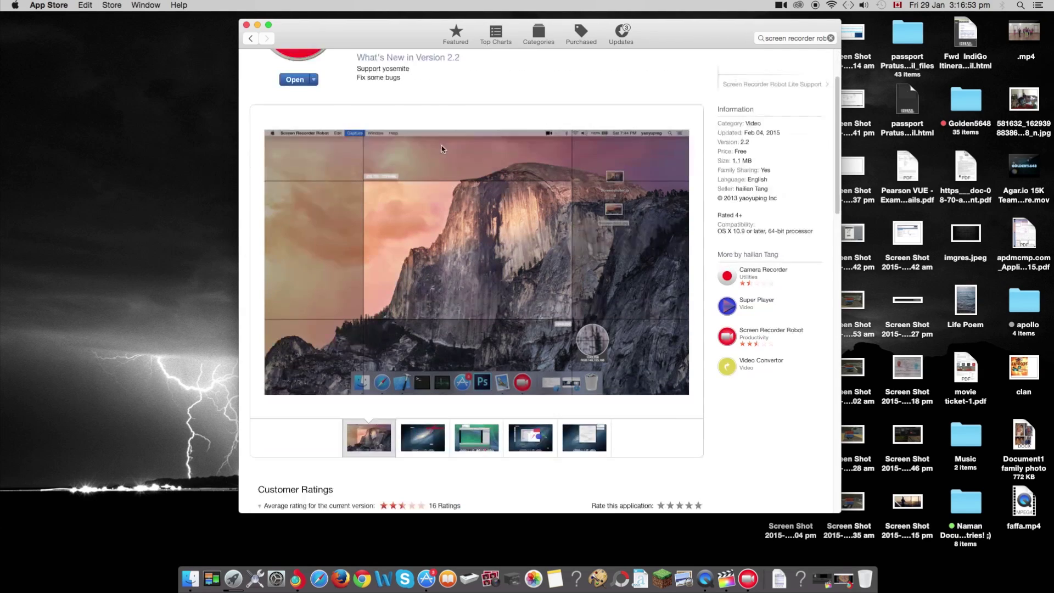
Quick Look the Capture_2016_01_29_11_21_06.mov clip in Pictures' com.yaoyuping.ScreenRecorderRobotLite folder.
click(190, 579)
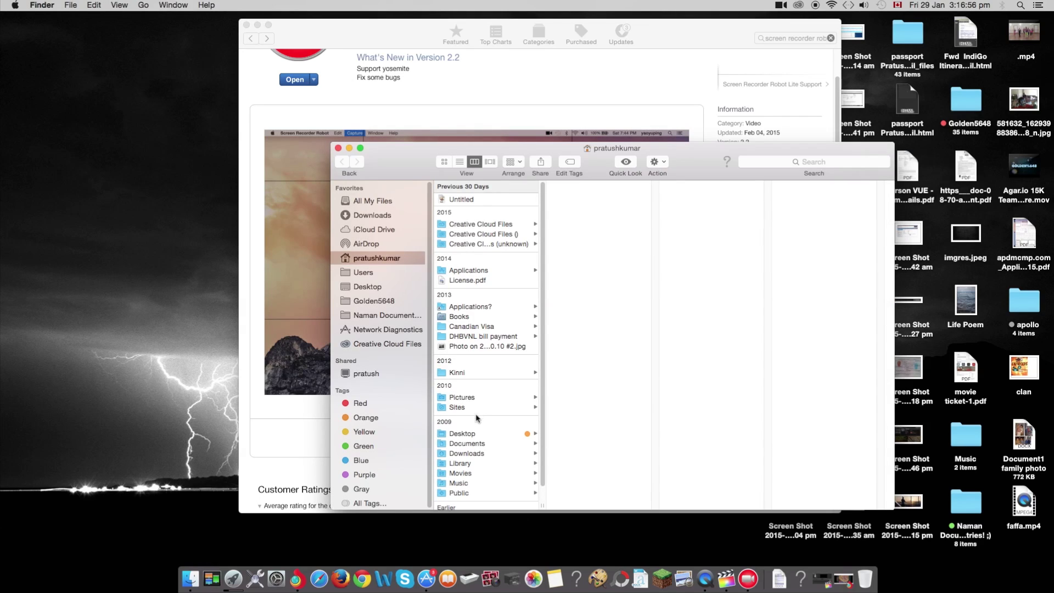
click(481, 398)
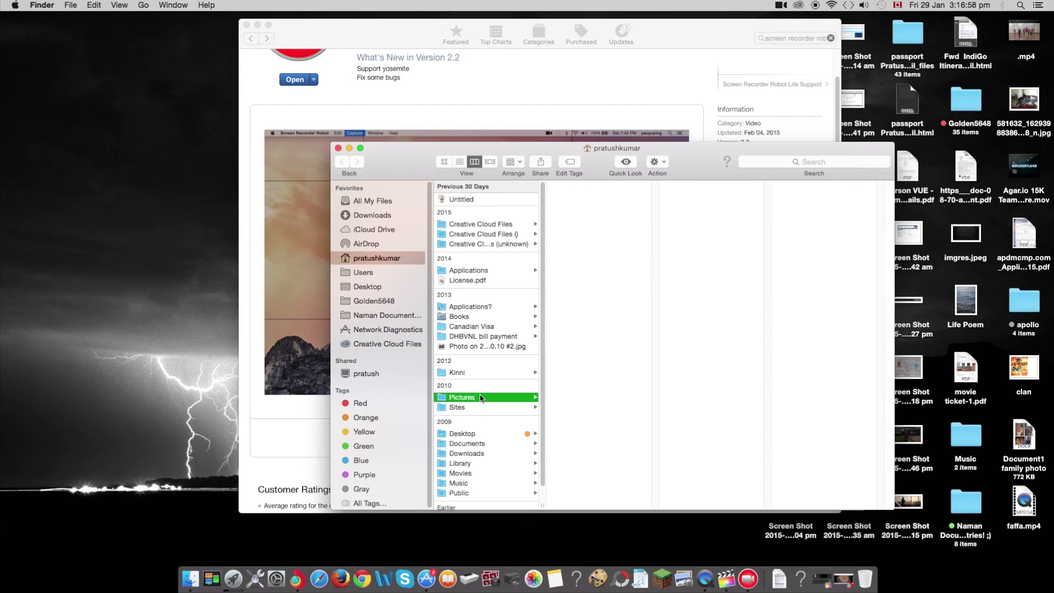
click(585, 197)
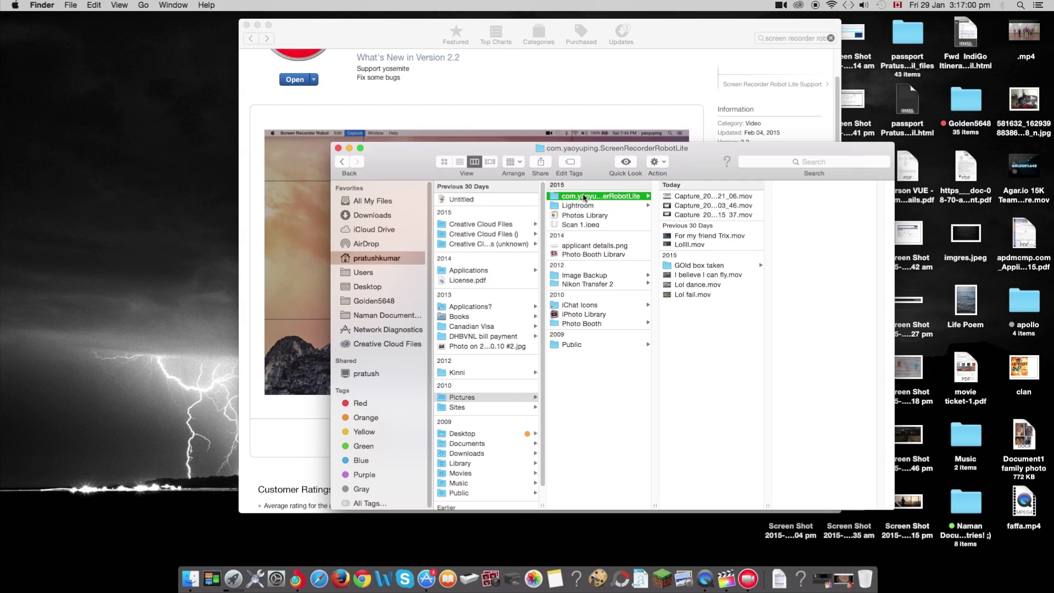
click(712, 197)
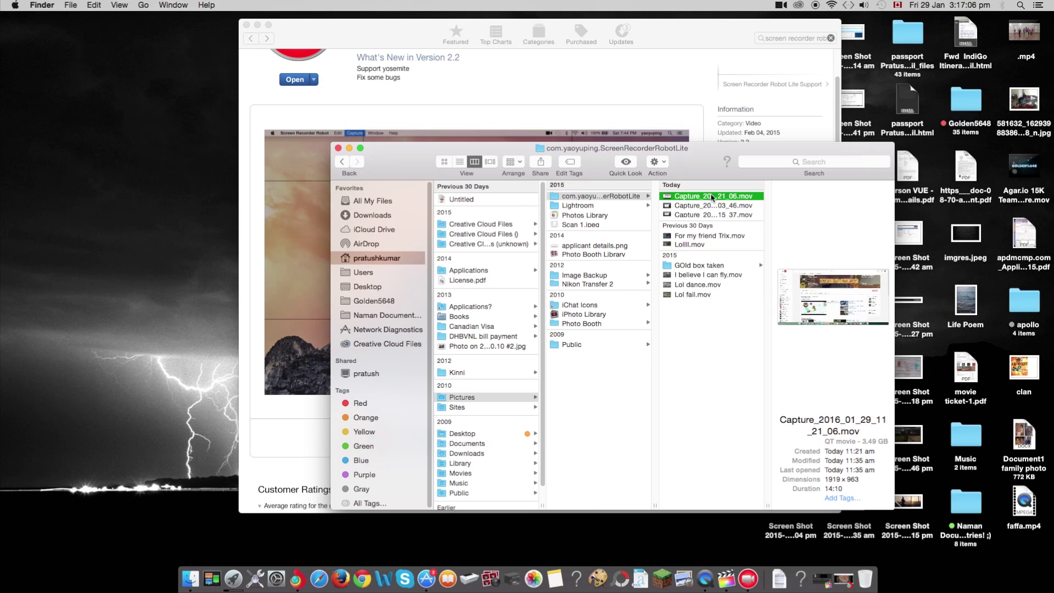
key(space)
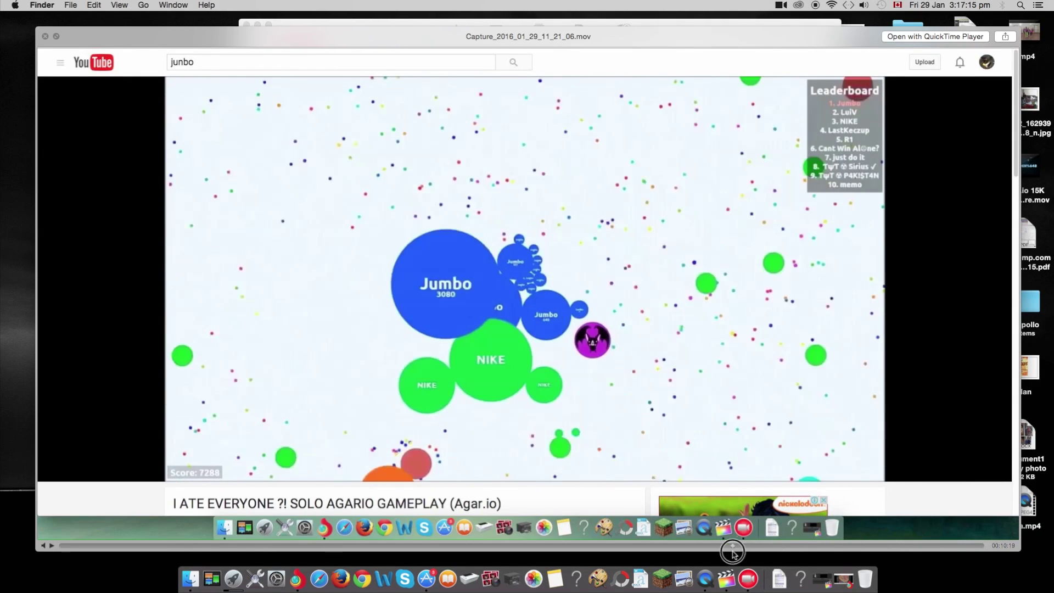
click(45, 39)
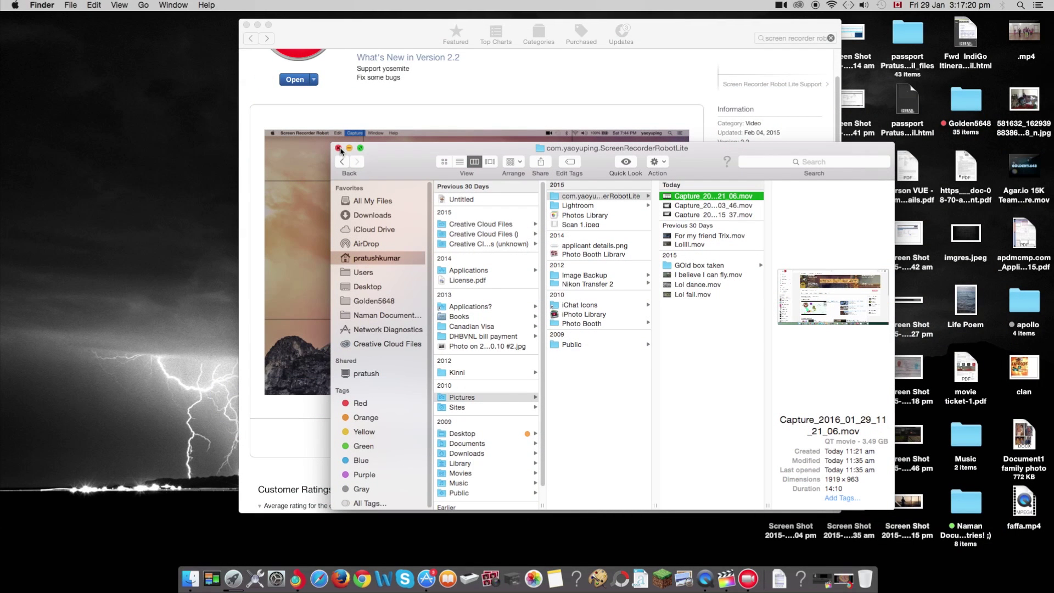
Close Finder and scroll the App Store page back to its title.
click(338, 148)
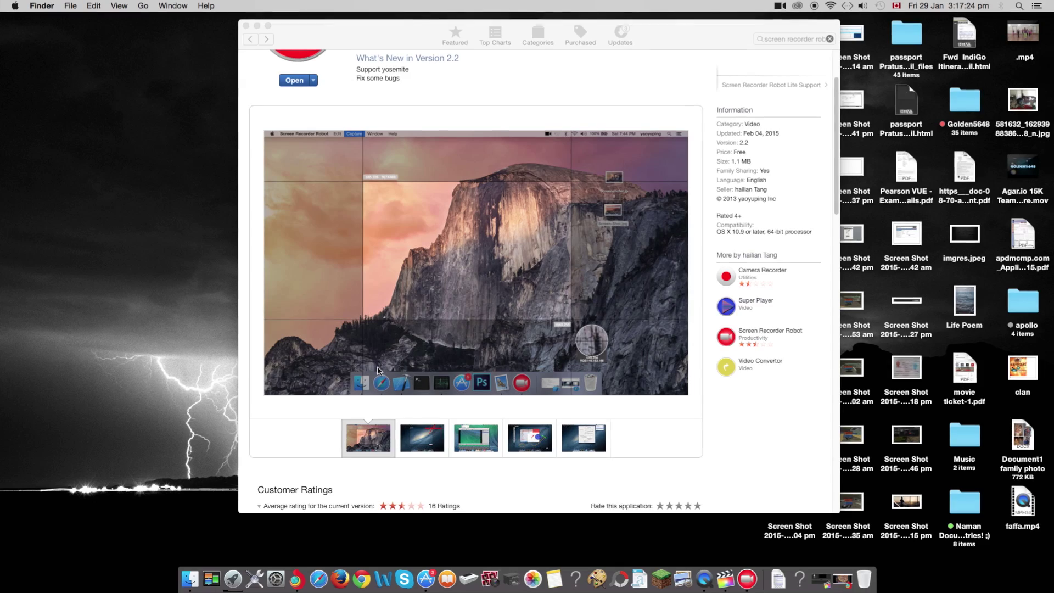
scroll(378, 370, up, 3)
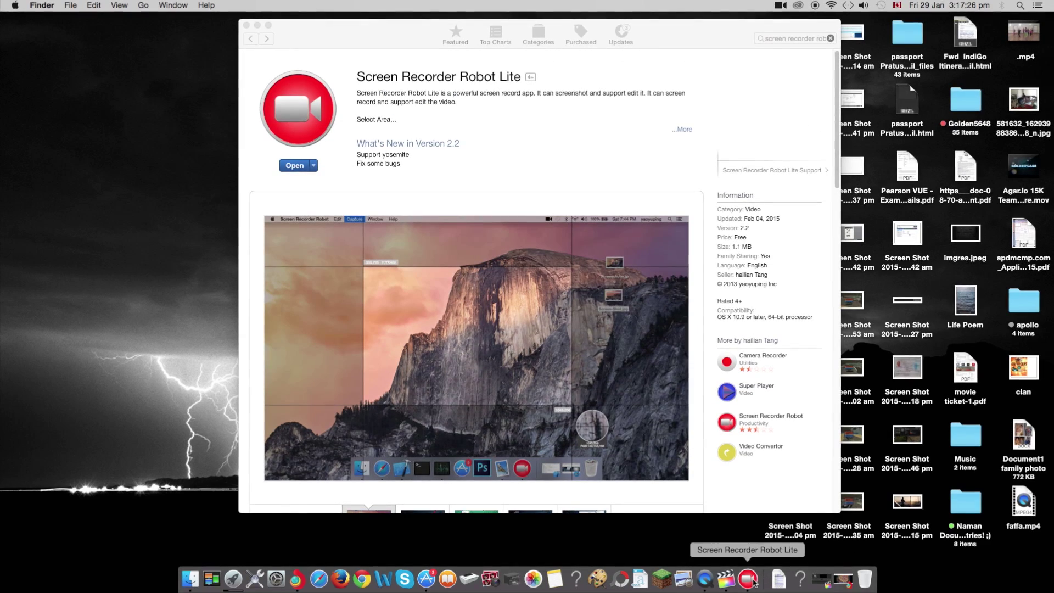